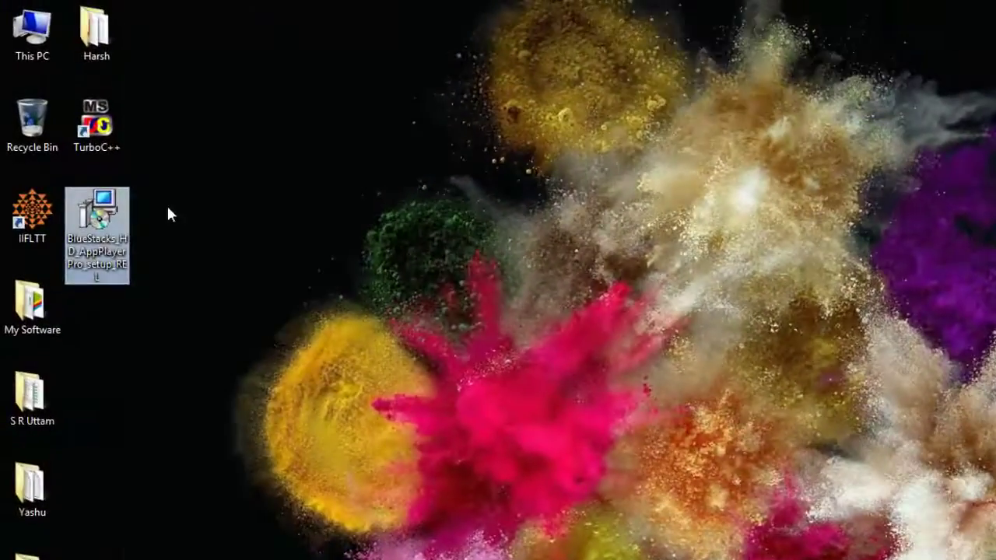
Check the file properties of the BlueStacks_HD_AppPlayerPro_setup_REL installer on the desktop, including its size
{"action": "right_click", "coordinate": [73, 154]}
{"action": "left_click", "coordinate": [152, 205]}
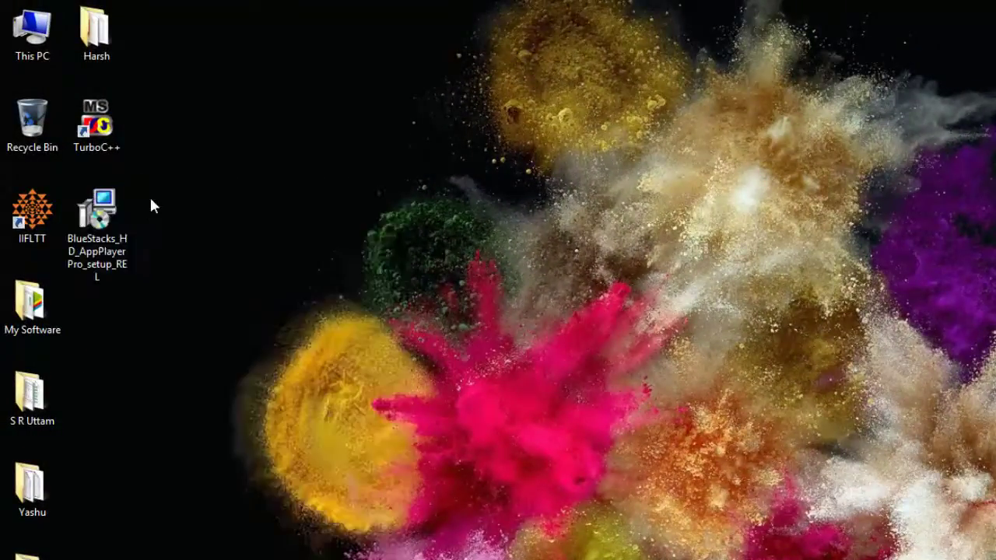
{"action": "right_click", "coordinate": [92, 251]}
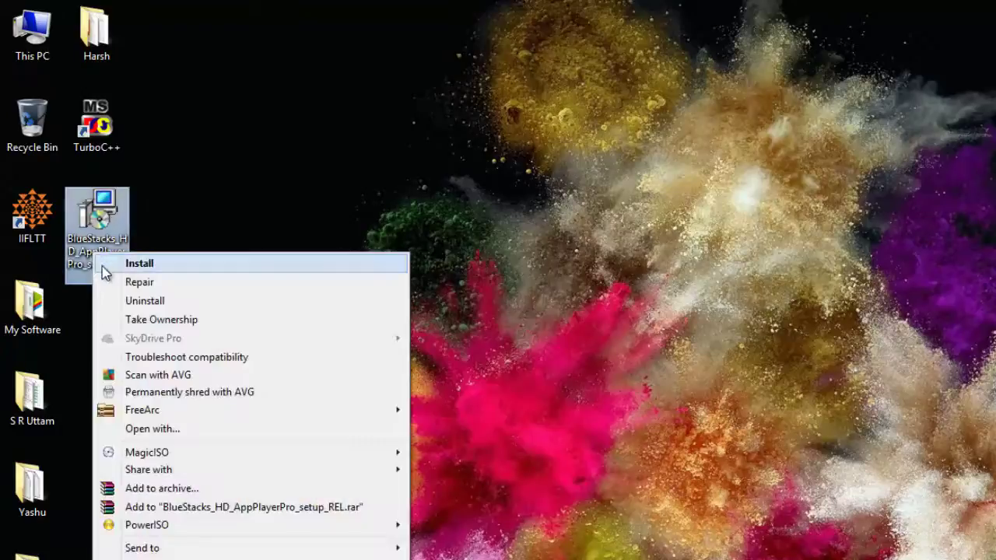
{"action": "key", "text": "Escape"}
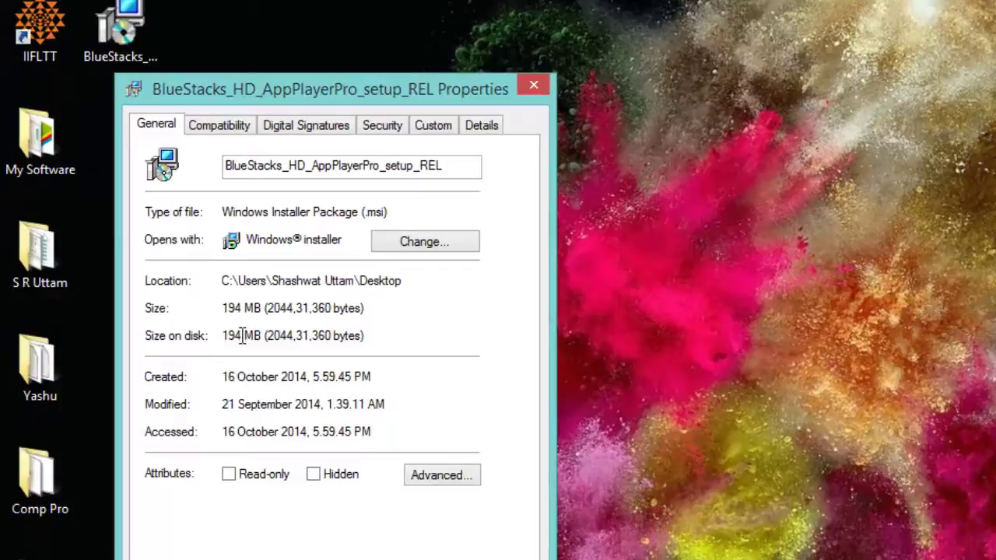
{"action": "left_click", "coordinate": [311, 559]}
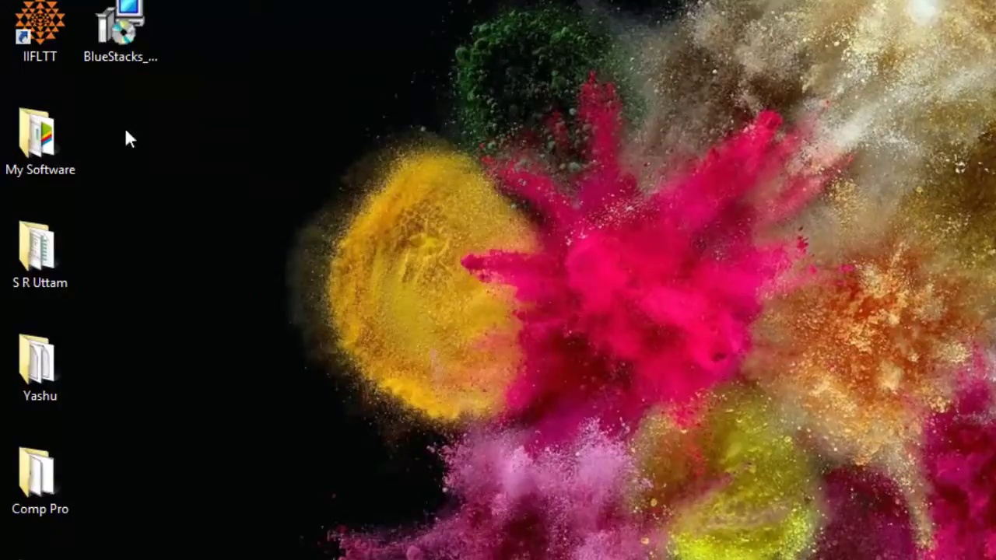
Install BlueStacks App Player from the desktop installer, accepting the licence, storing data in C:\ProgramData\ and keeping app store access and notifications enabled
{"action": "double_click", "coordinate": [124, 47]}
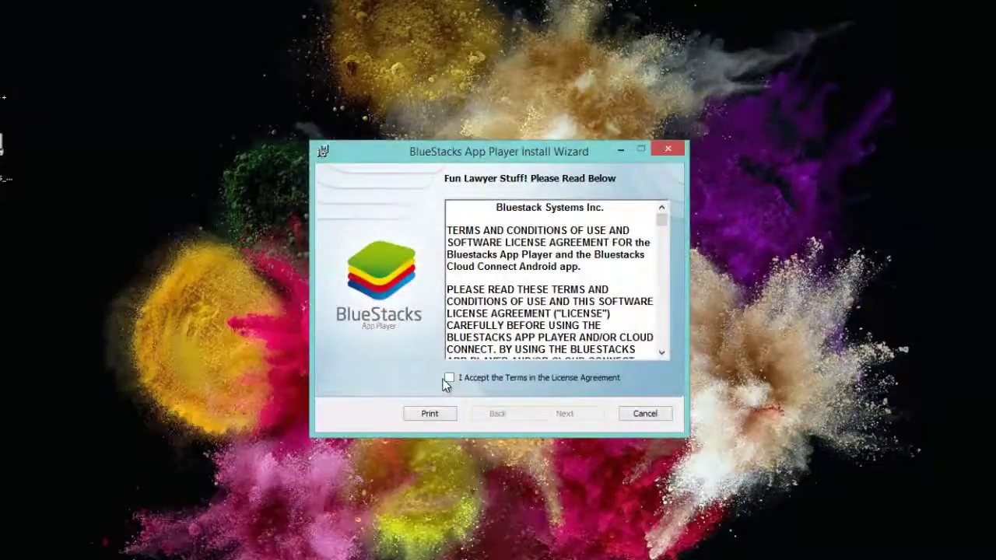
{"action": "left_click", "coordinate": [449, 377]}
{"action": "left_click", "coordinate": [572, 414]}
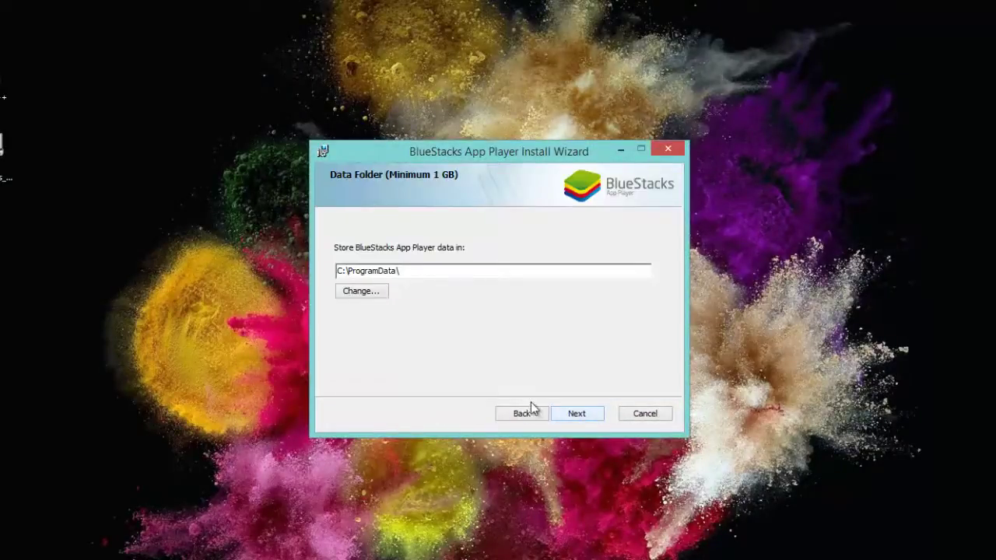
{"action": "left_click", "coordinate": [576, 413]}
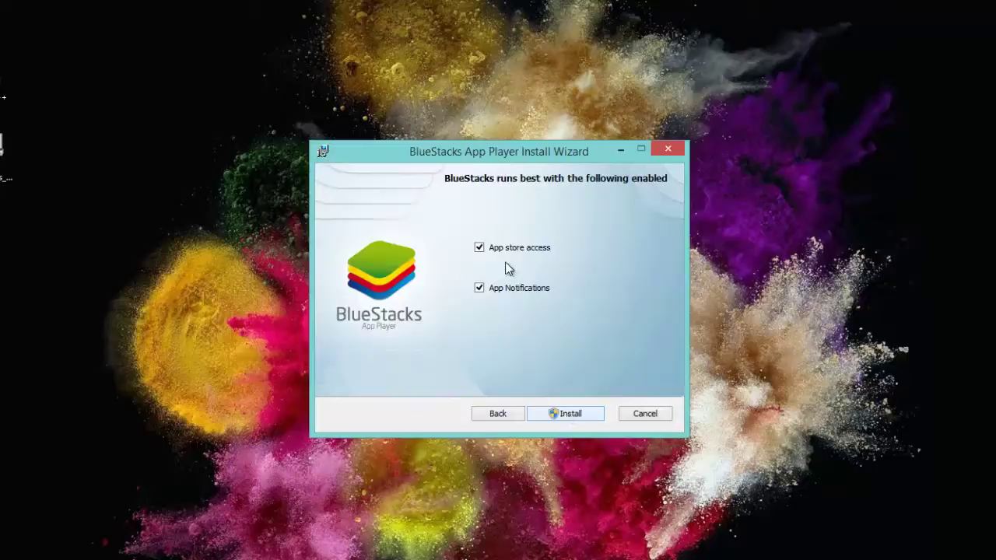
{"action": "left_click", "coordinate": [569, 417]}
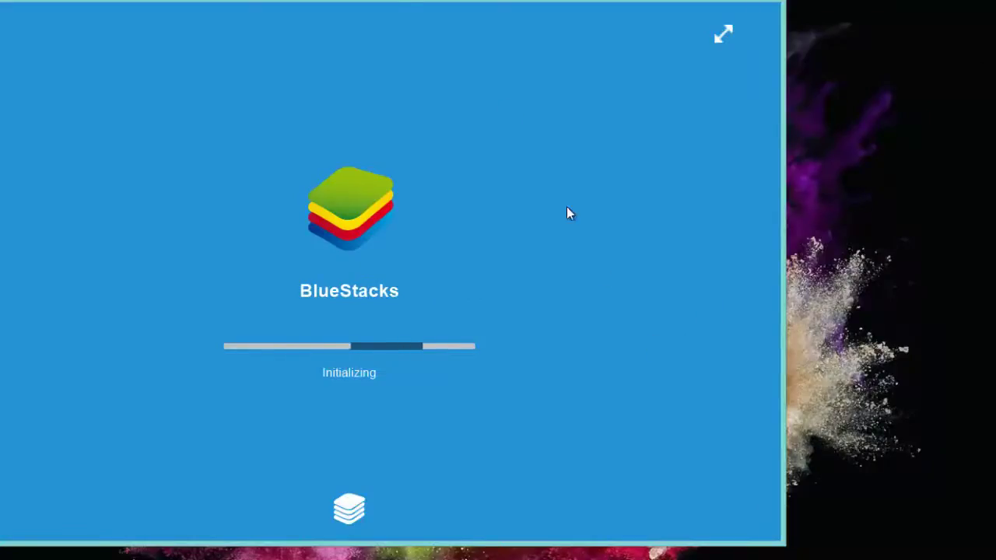
{"action": "left_click_drag", "start_coordinate": [411, 1], "coordinate": [559, 8]}
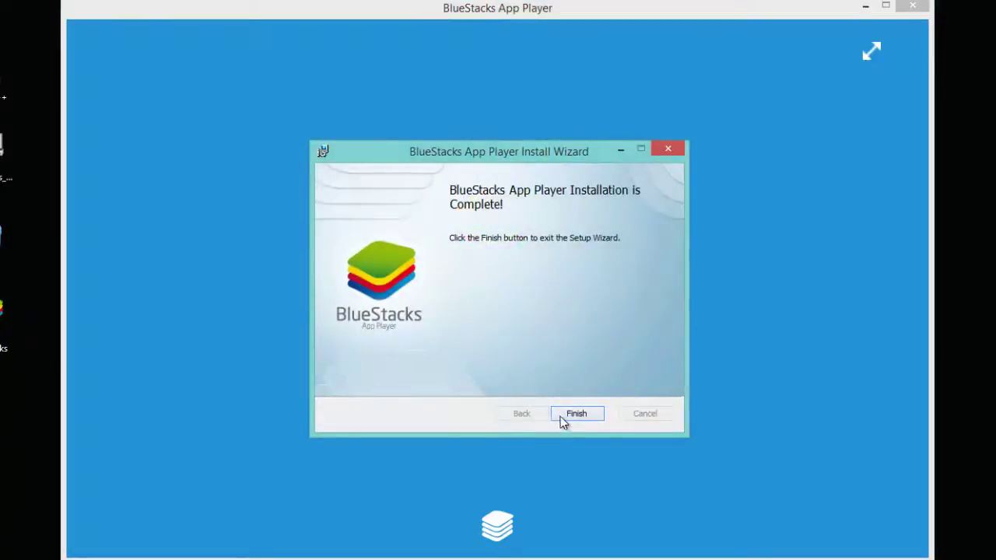
{"action": "left_click", "coordinate": [560, 416]}
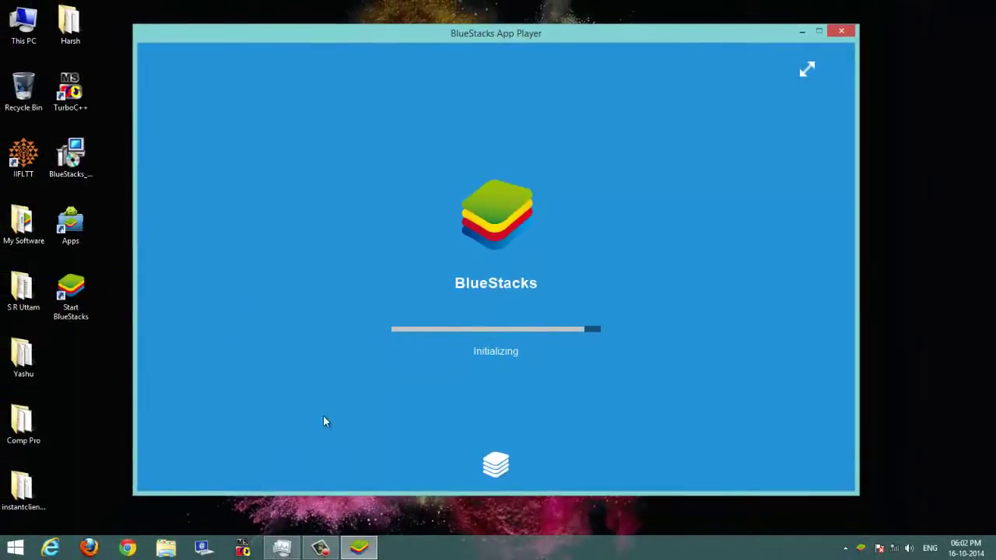
Locate the BlueStacks data folder inside ProgramData on Local Disk (C:) and leave the folder window
{"action": "double_click", "coordinate": [15, 40]}
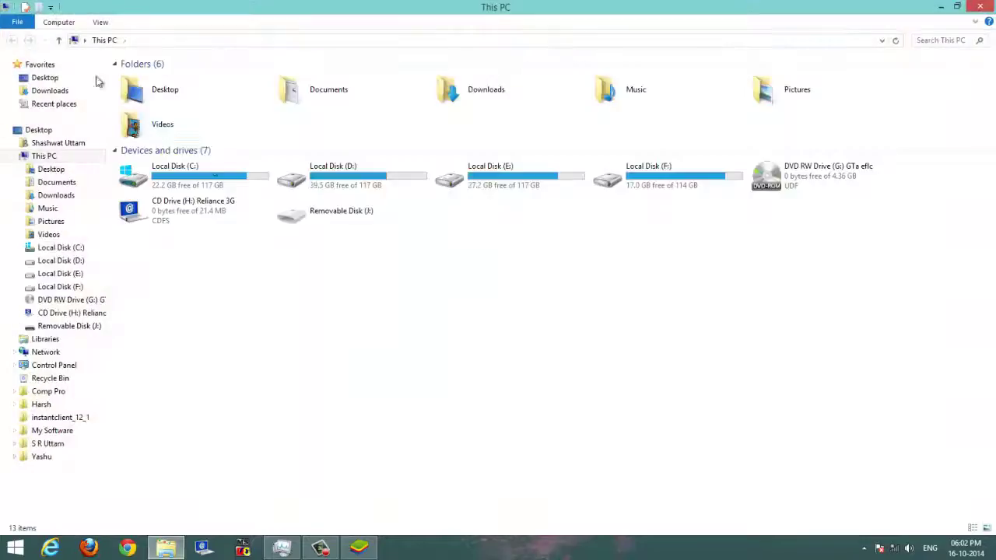
{"action": "double_click", "coordinate": [210, 177]}
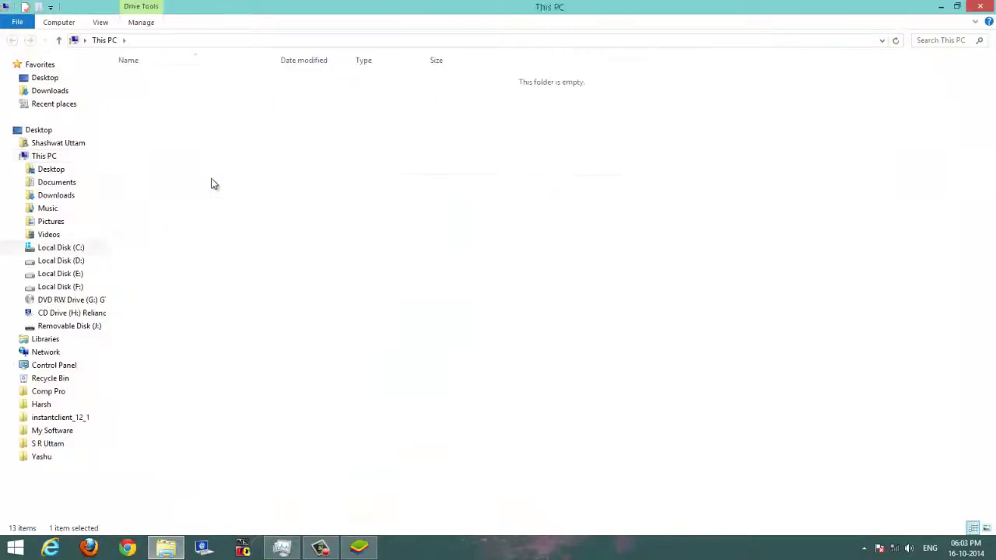
{"action": "left_click", "coordinate": [210, 184]}
{"action": "double_click", "coordinate": [163, 201]}
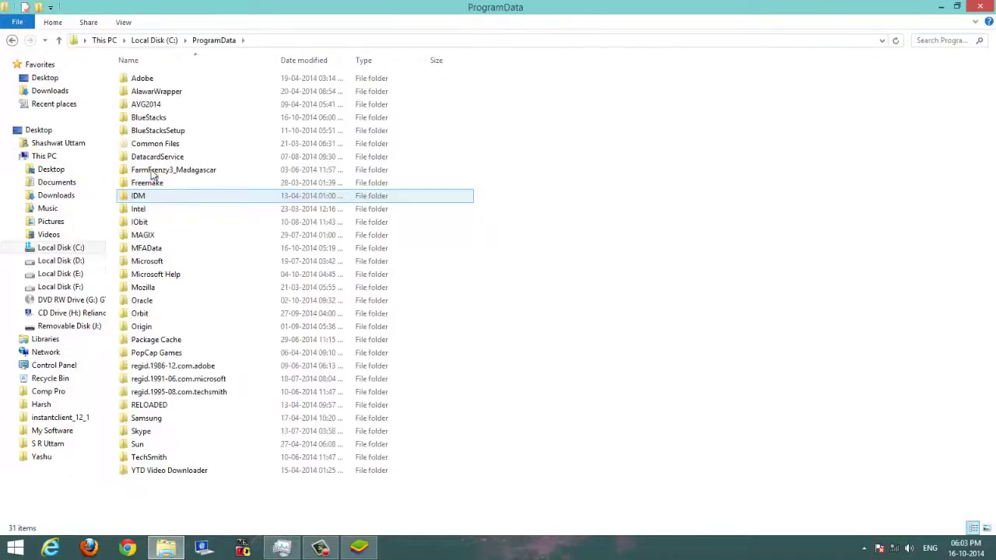
{"action": "left_click", "coordinate": [143, 122]}
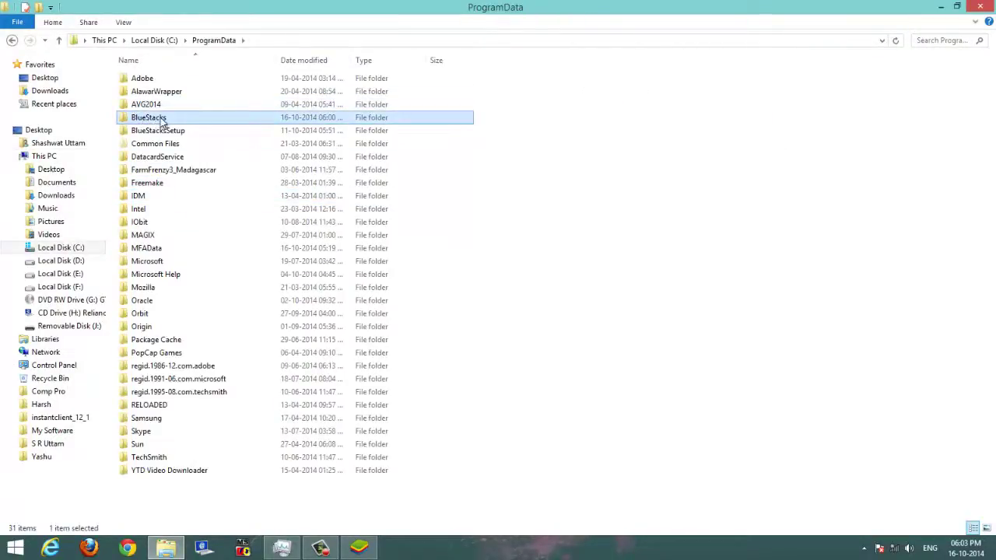
{"action": "left_click", "coordinate": [178, 548]}
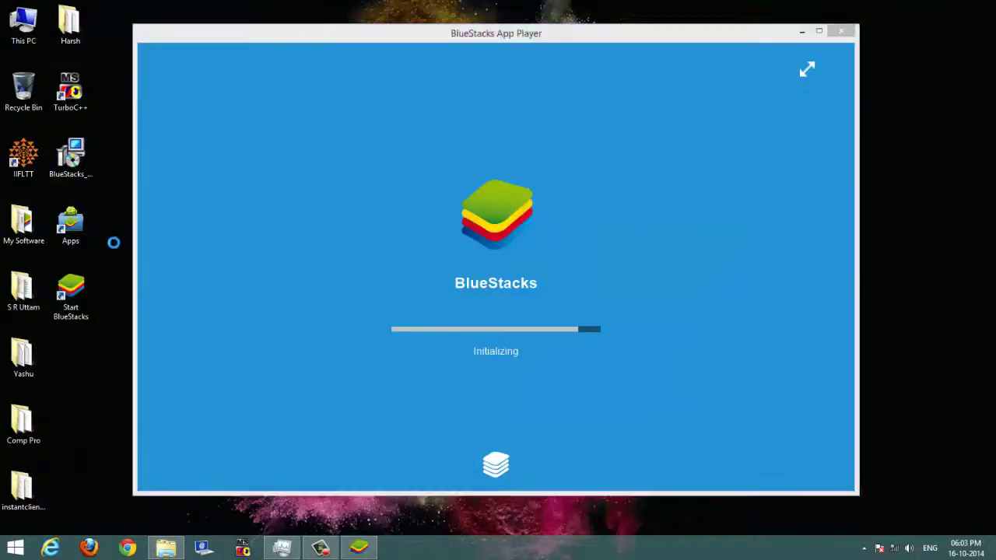
{"action": "right_click", "coordinate": [111, 236]}
{"action": "left_click", "coordinate": [129, 270]}
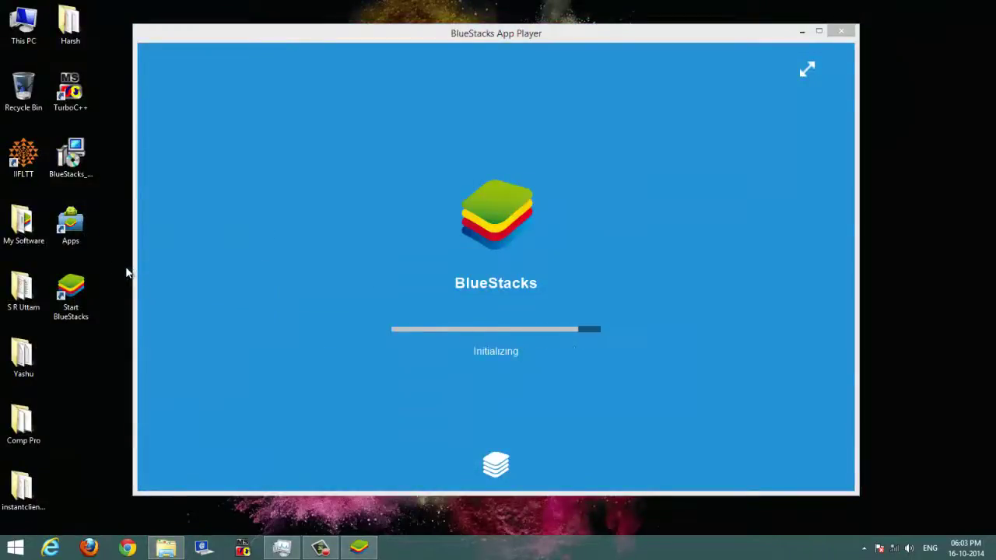
{"action": "left_click", "coordinate": [294, 228]}
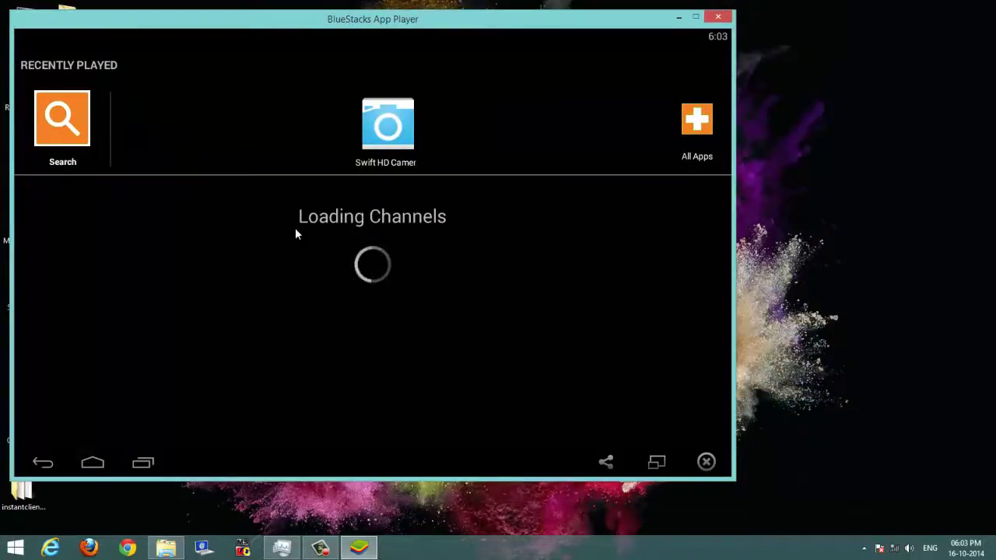
Examine the Advanced Settings page of BlueStacks Settings, reached through all apps, and go back out of the settings
{"action": "left_click_drag", "start_coordinate": [335, 19], "coordinate": [376, 20]}
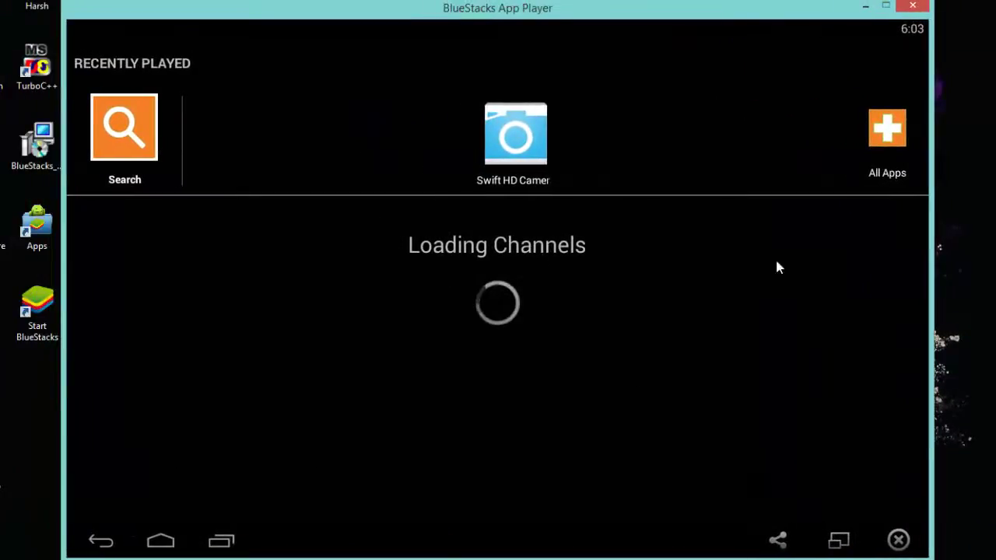
{"action": "left_click", "coordinate": [897, 131]}
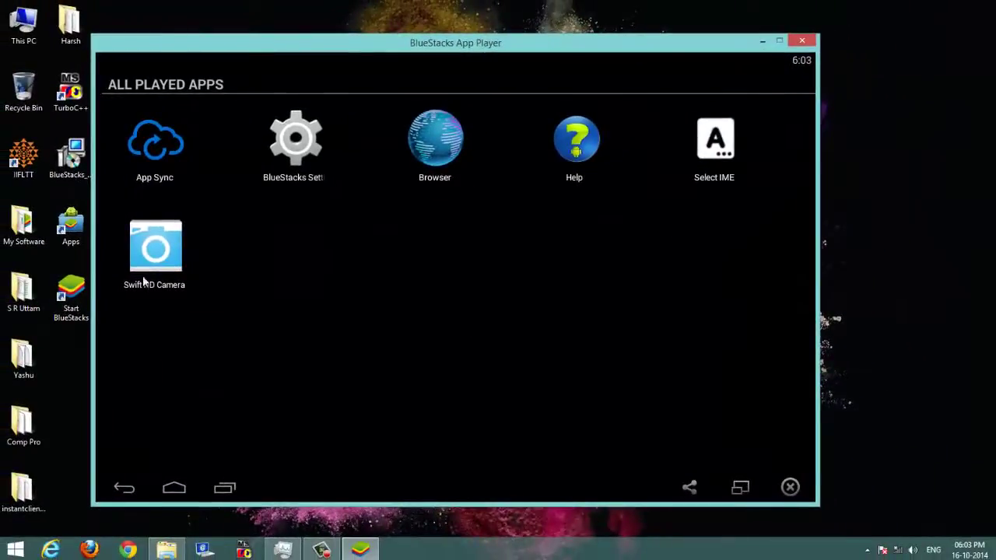
{"action": "left_click", "coordinate": [291, 145]}
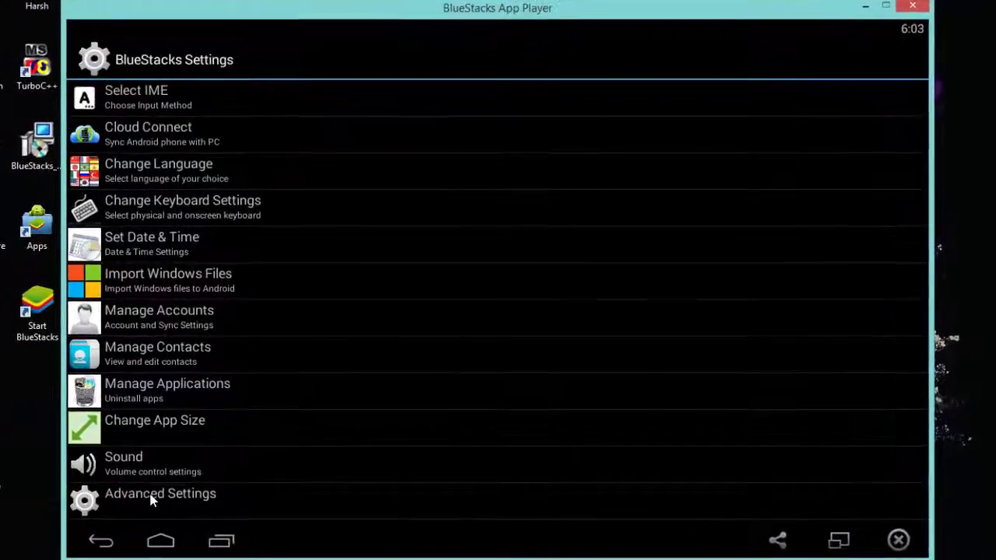
{"action": "left_click", "coordinate": [152, 498]}
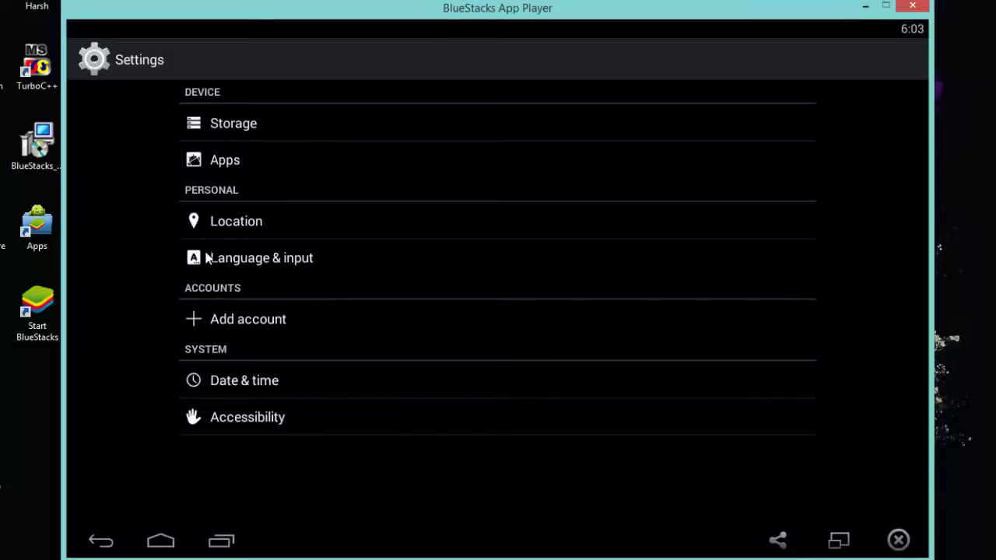
{"action": "left_click", "coordinate": [102, 540]}
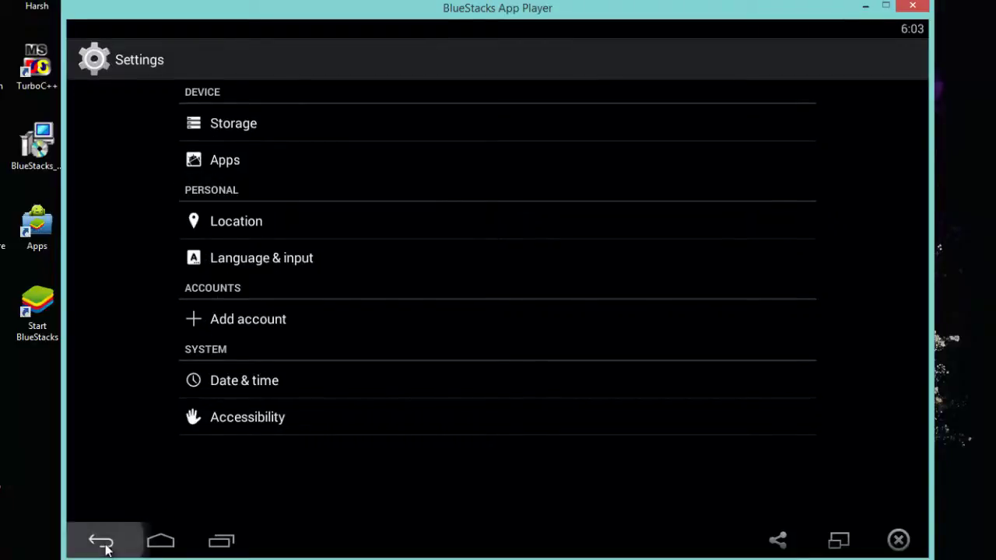
{"action": "left_click", "coordinate": [102, 541]}
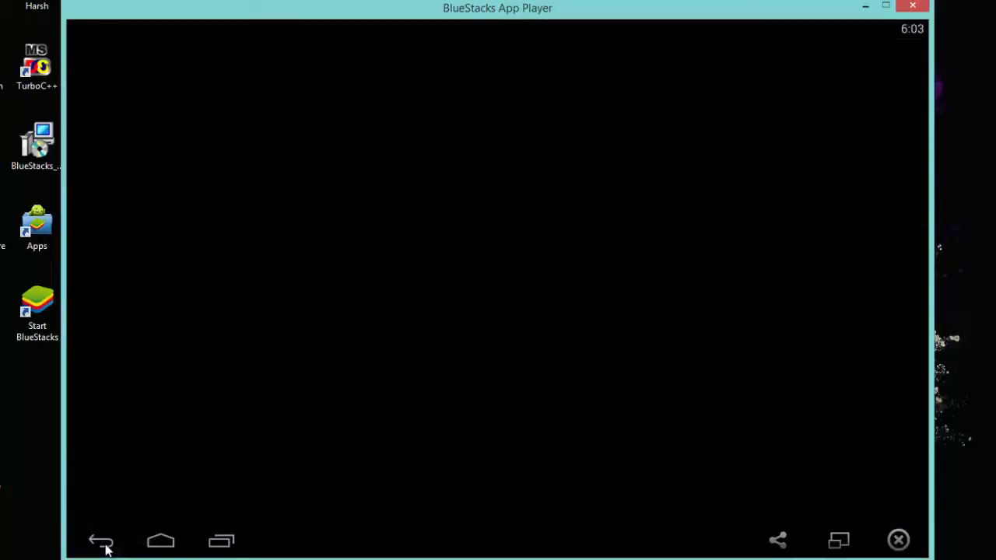
{"action": "left_click", "coordinate": [103, 543]}
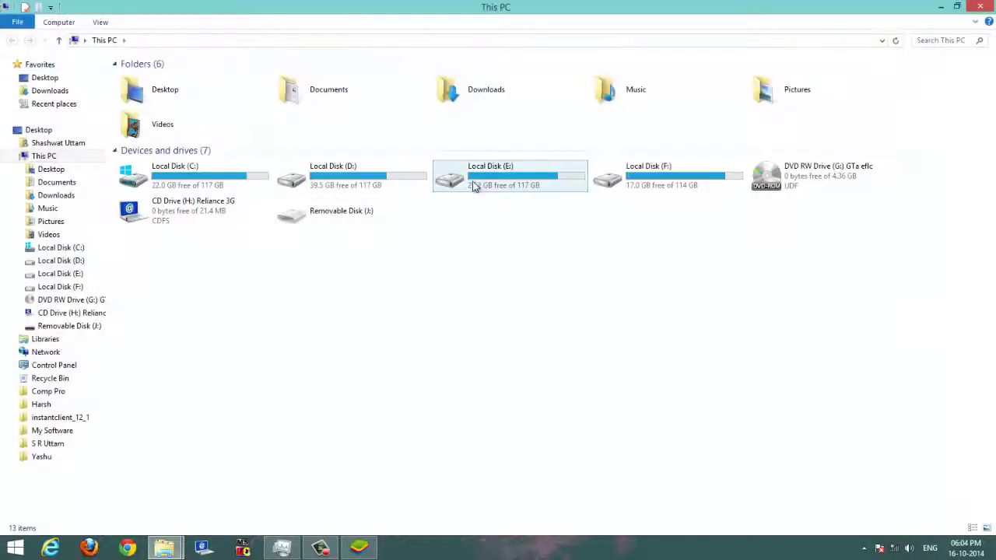
Browse to the apk folder under Setups\Android on Local Disk (E:)
{"action": "double_click", "coordinate": [473, 180]}
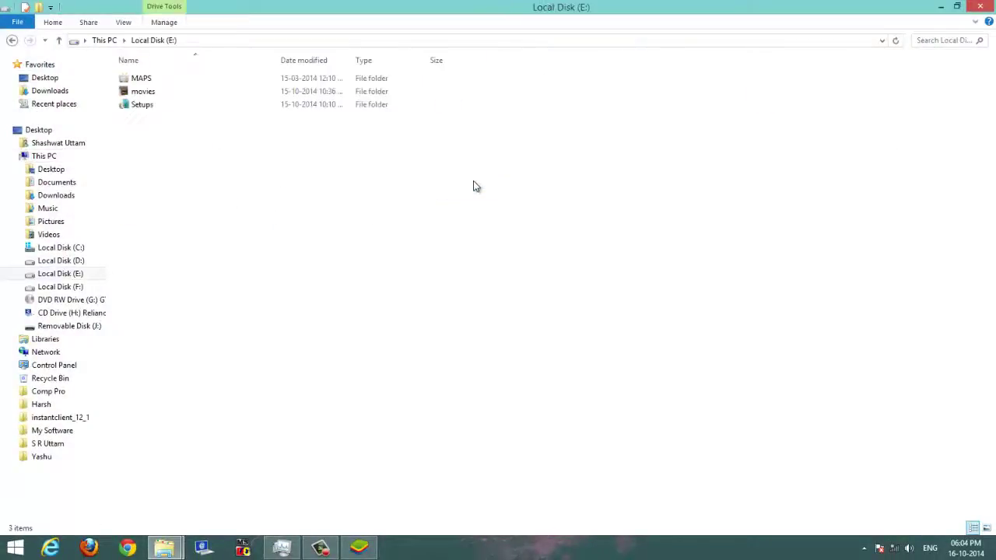
{"action": "key", "text": "s"}
{"action": "key", "text": "Return"}
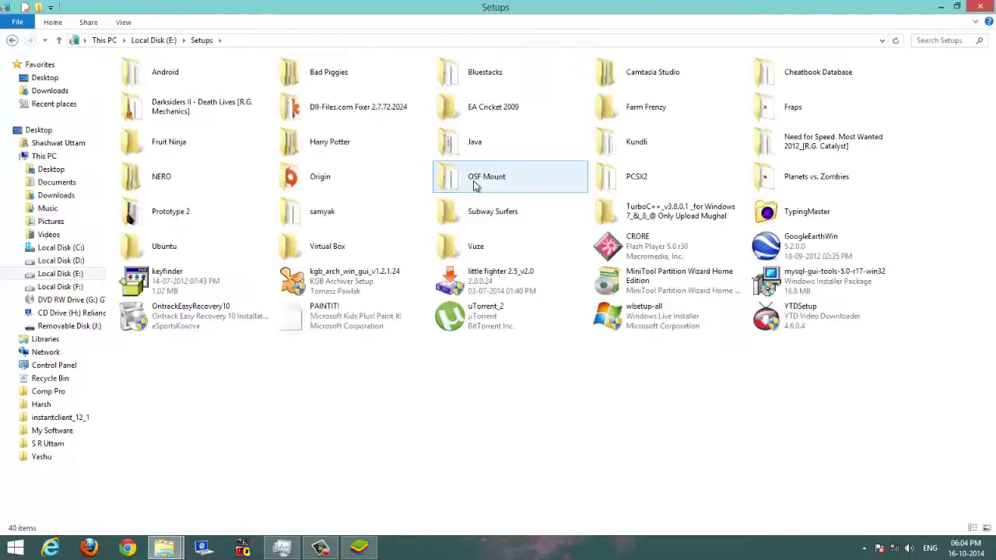
{"action": "key", "text": "a"}
{"action": "key", "text": "Return"}
{"action": "key", "text": "a"}
{"action": "key", "text": "Return"}
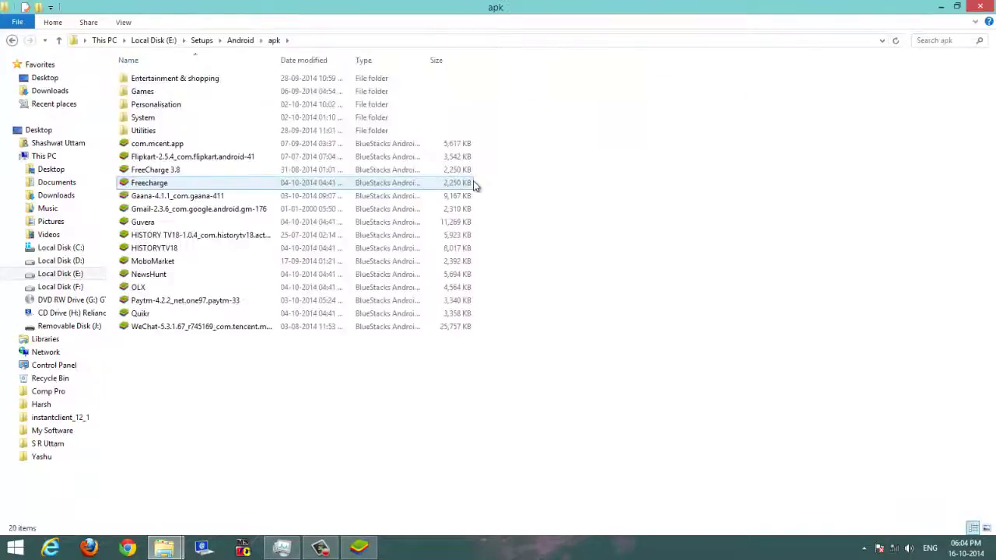
Open the "Nova Launcher Prime + Moonshine Icon pack Final" folder inside the Personalisation folder
{"action": "key", "text": "g"}
{"action": "key", "text": "s"}
{"action": "key", "text": "u"}
{"action": "key", "text": "p"}
{"action": "key", "text": "Return"}
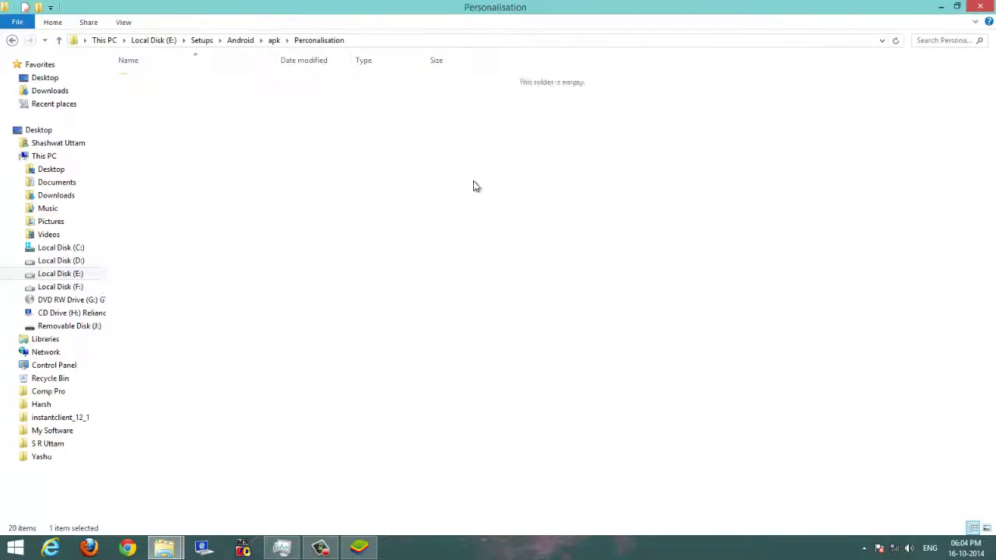
{"action": "key", "text": "Return"}
Install the Nova_Launcher_Prime_v3.1_Final APK into BlueStacks and minimize the folder window
{"action": "key", "text": "c"}
{"action": "key", "text": "c"}
{"action": "key", "text": "c"}
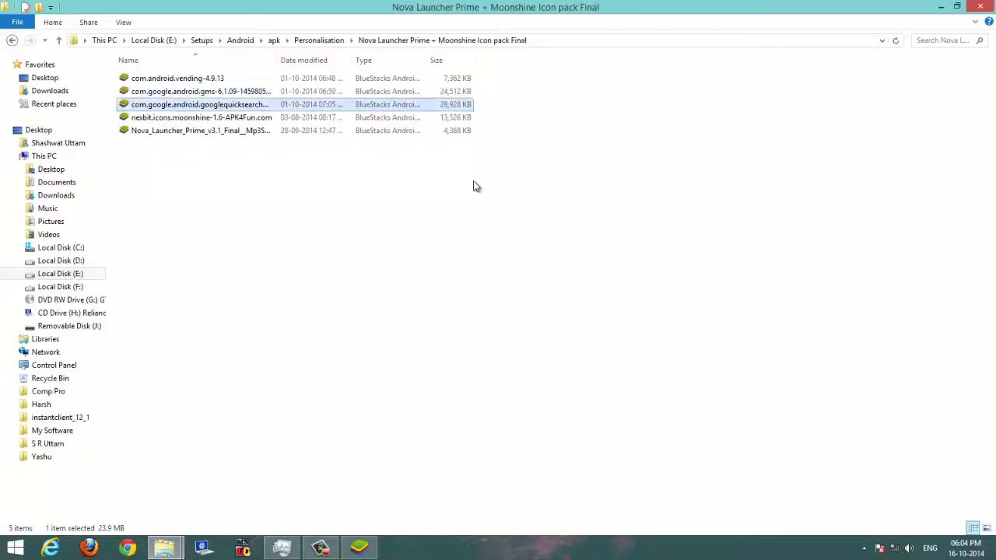
{"action": "key", "text": "n"}
{"action": "key", "text": "n"}
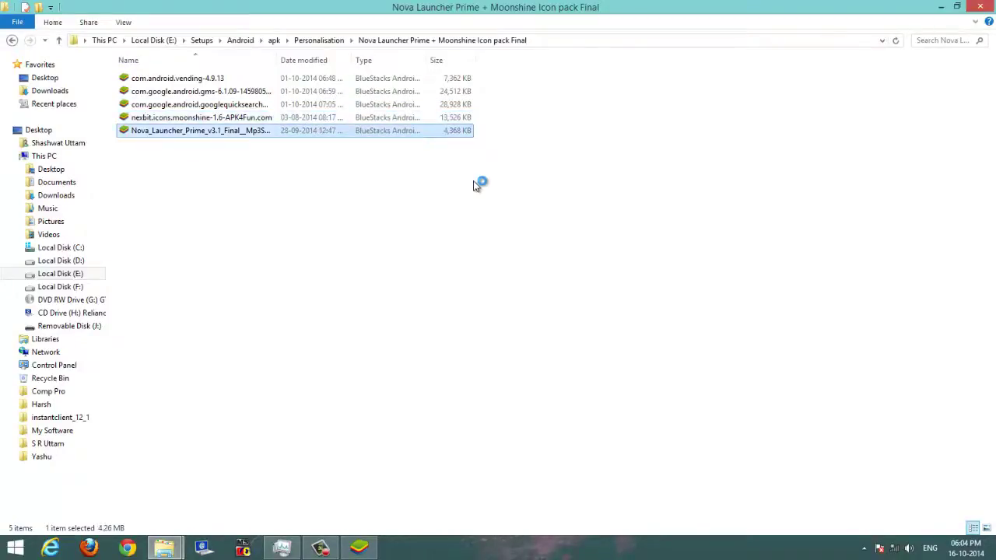
{"action": "key", "text": "Return"}
{"action": "left_click", "coordinate": [944, 6]}
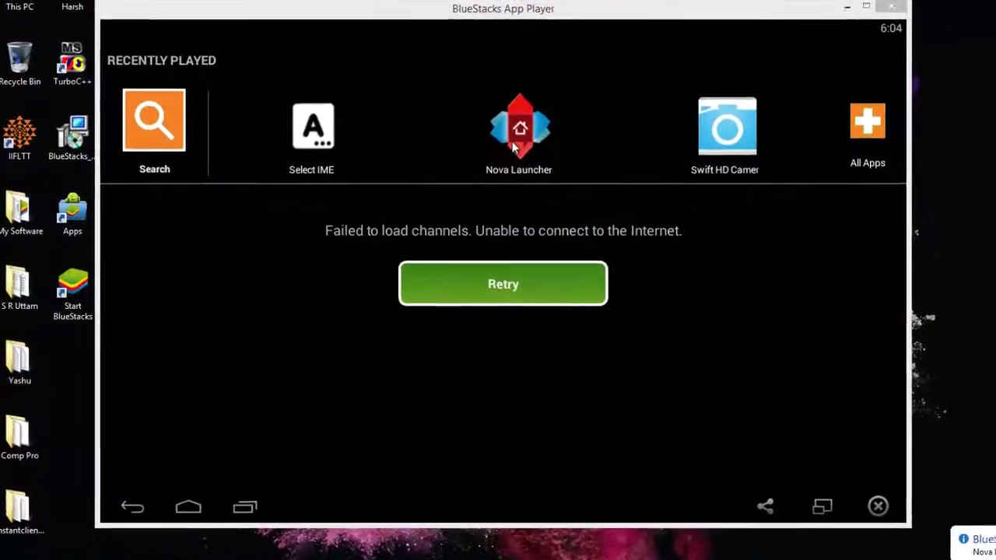
Launch Nova Launcher in BlueStacks and try out swiping its home screens and opening its app drawer
{"action": "left_click", "coordinate": [513, 144]}
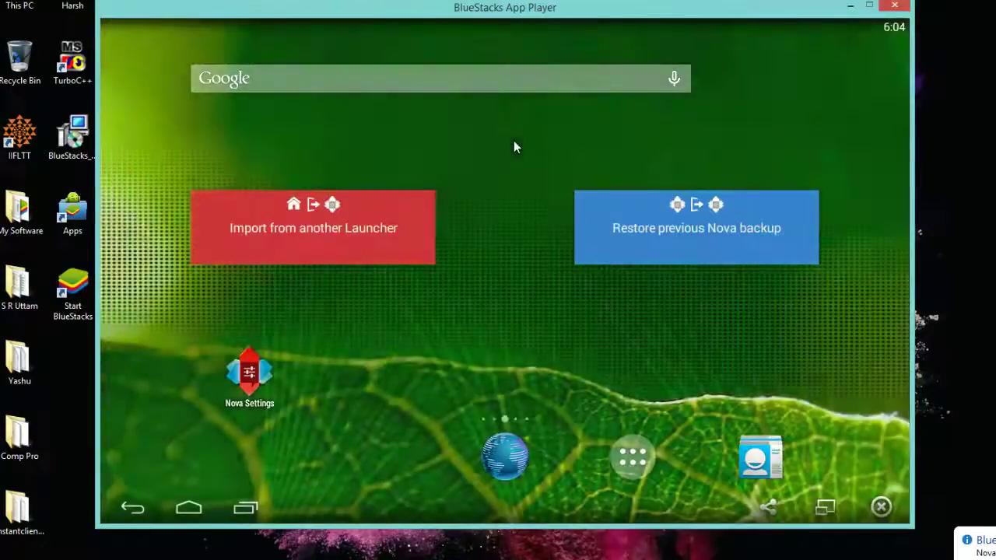
{"action": "left_click_drag", "start_coordinate": [400, 311], "coordinate": [629, 349]}
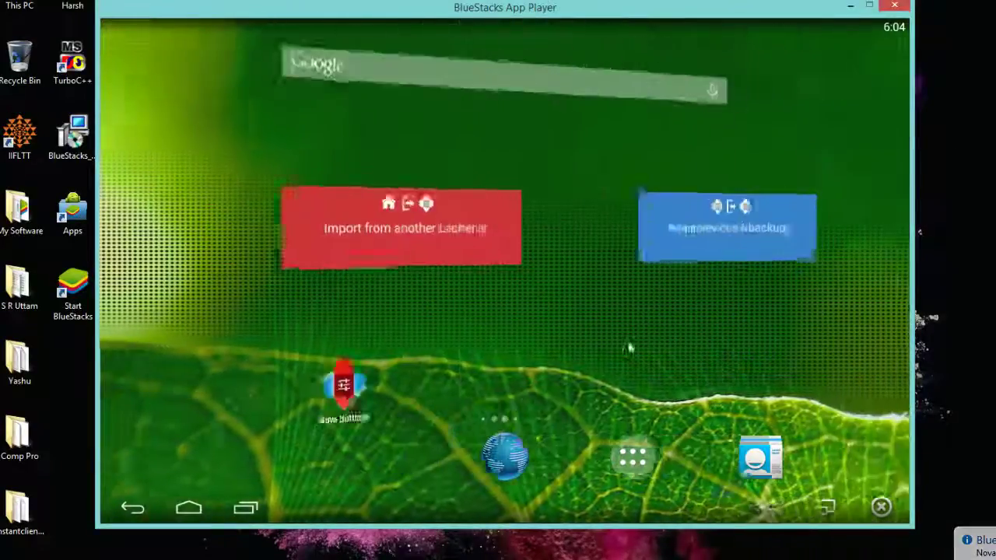
{"action": "left_click_drag", "start_coordinate": [340, 394], "coordinate": [707, 356]}
{"action": "left_click_drag", "start_coordinate": [718, 289], "coordinate": [642, 381]}
{"action": "left_click", "coordinate": [629, 474]}
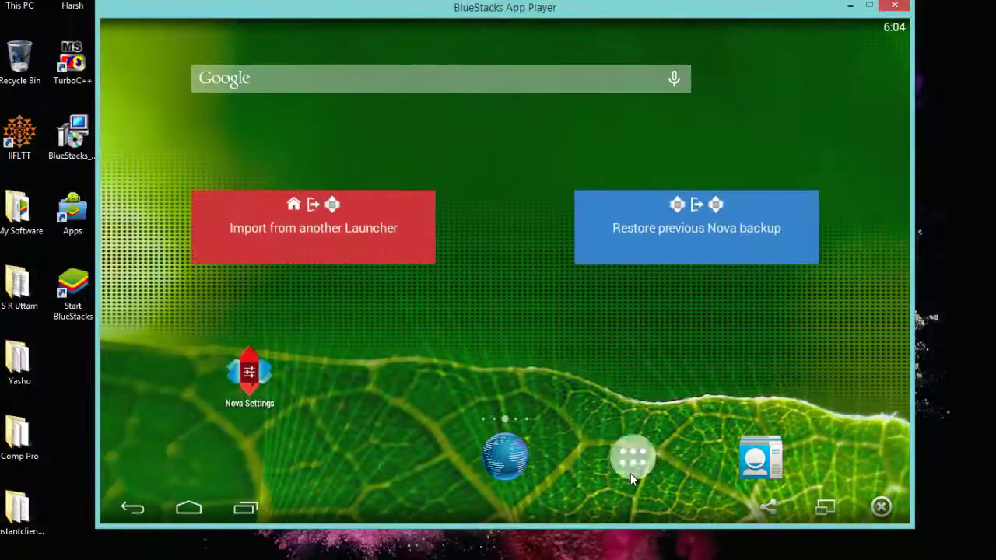
{"action": "left_click", "coordinate": [132, 507]}
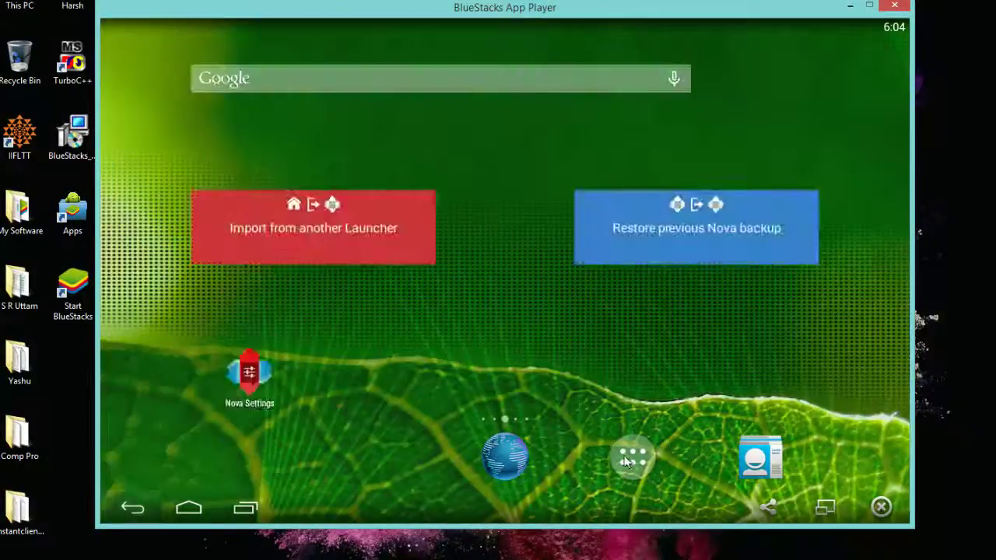
Swipe to the home screen holding Settings and Downloads, and look into each of the two apps, closing each again
{"action": "left_click", "coordinate": [631, 457]}
{"action": "left_click", "coordinate": [140, 510]}
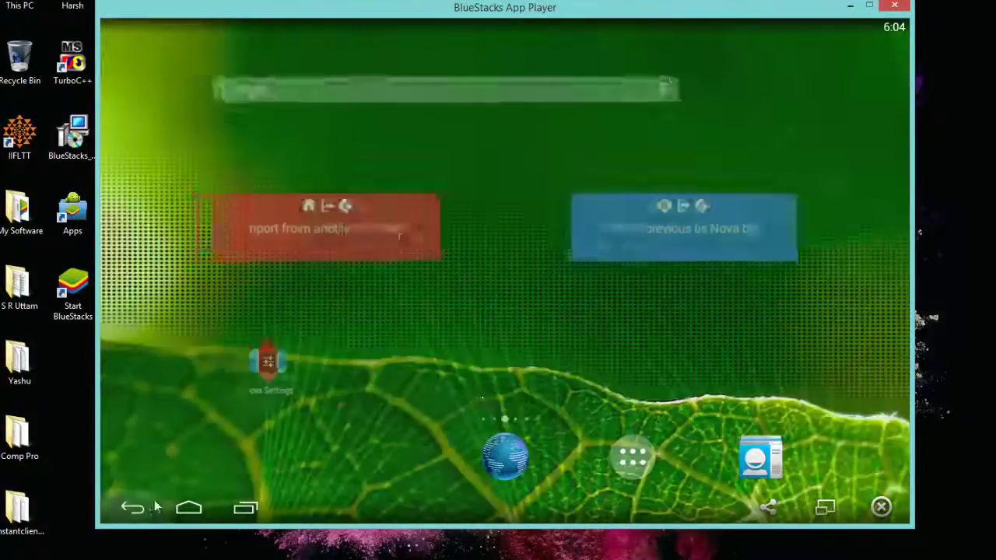
{"action": "left_click_drag", "start_coordinate": [579, 393], "coordinate": [455, 370]}
{"action": "left_click", "coordinate": [503, 302]}
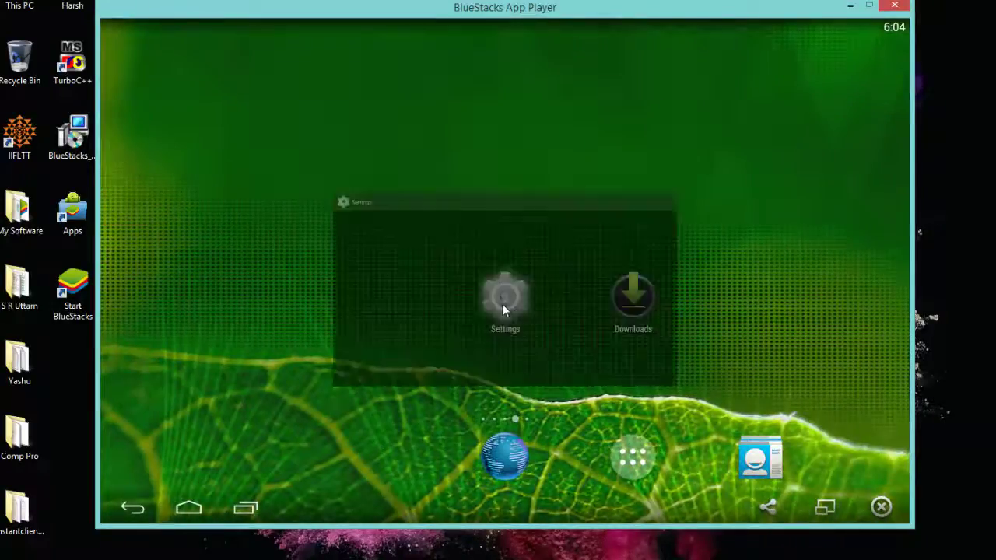
{"action": "left_click", "coordinate": [129, 514]}
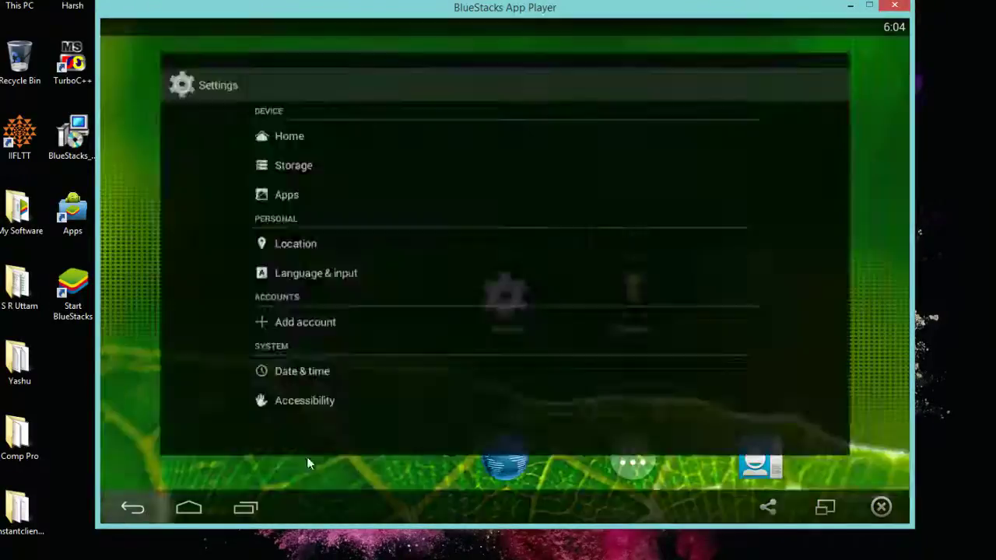
{"action": "left_click", "coordinate": [633, 299]}
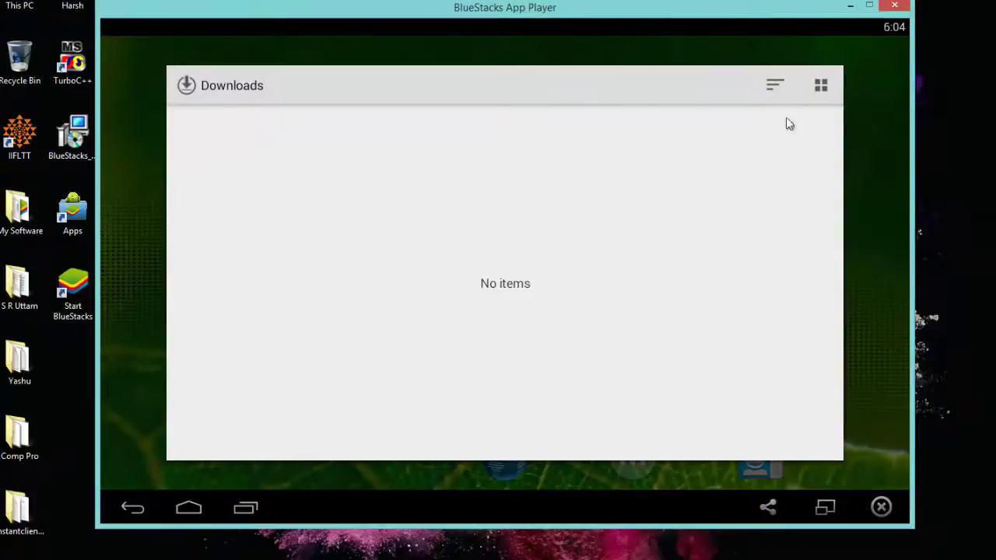
{"action": "left_click", "coordinate": [865, 281]}
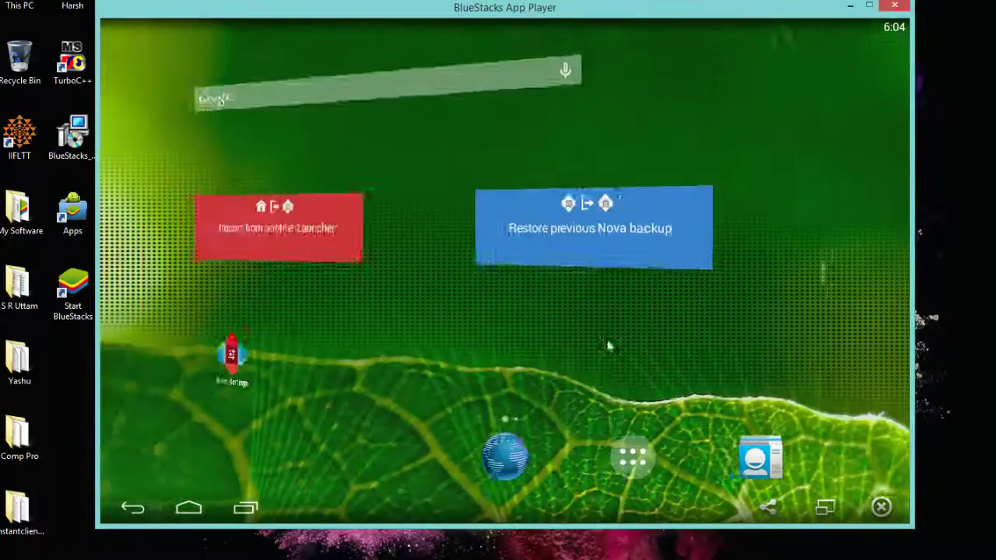
View the installed apps in Nova Launcher's app drawer, return to the home screen and swipe across its pages
{"action": "left_click", "coordinate": [605, 453]}
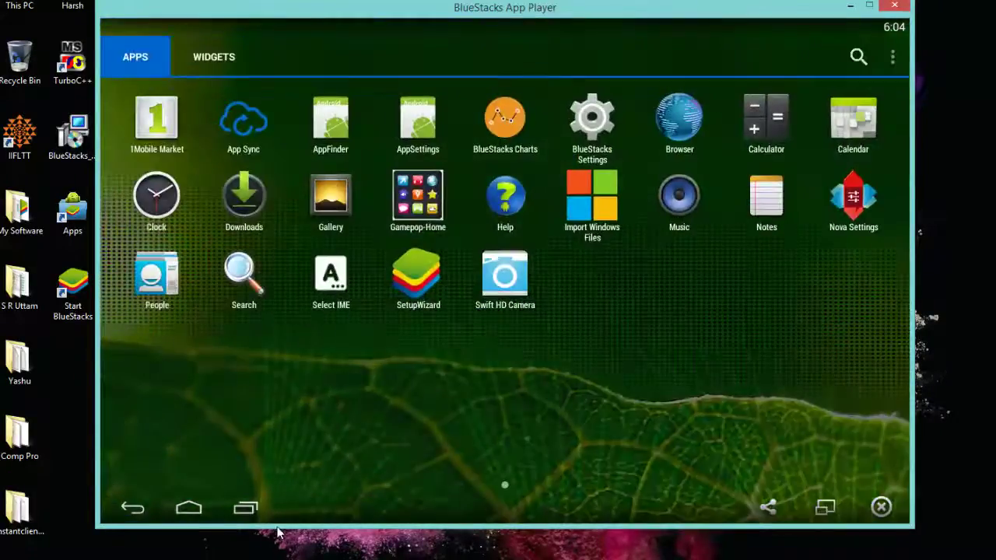
{"action": "left_click", "coordinate": [134, 509]}
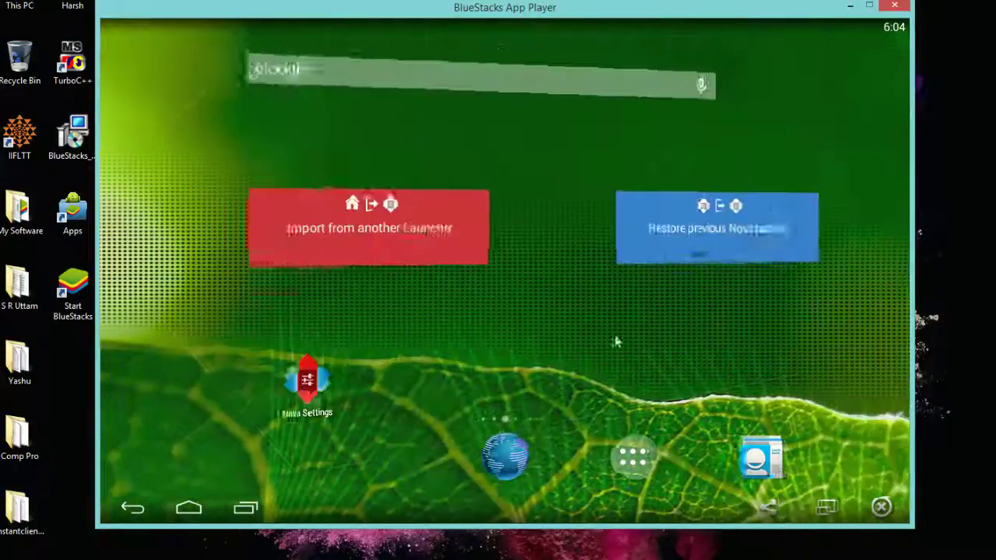
{"action": "left_click_drag", "start_coordinate": [614, 340], "coordinate": [322, 349]}
{"action": "left_click_drag", "start_coordinate": [594, 362], "coordinate": [696, 382]}
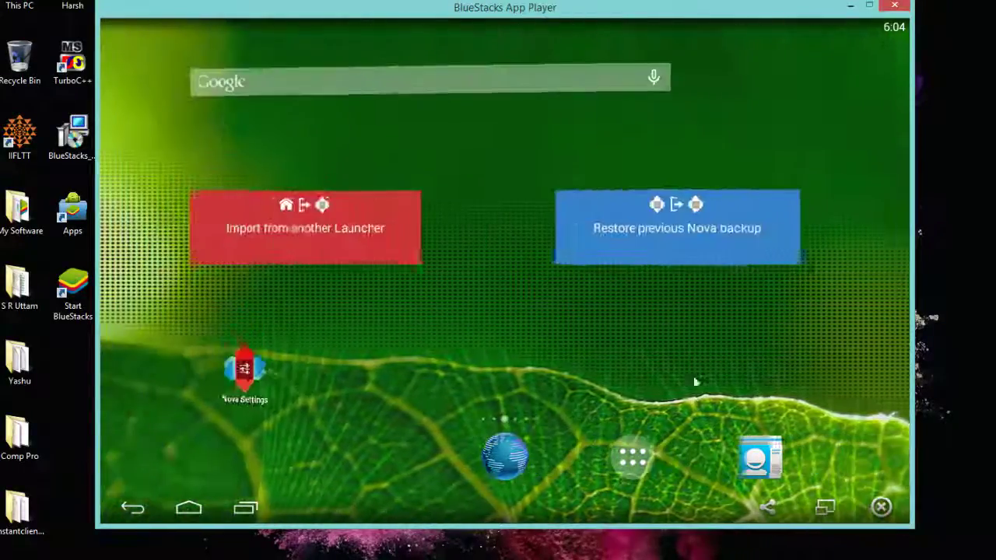